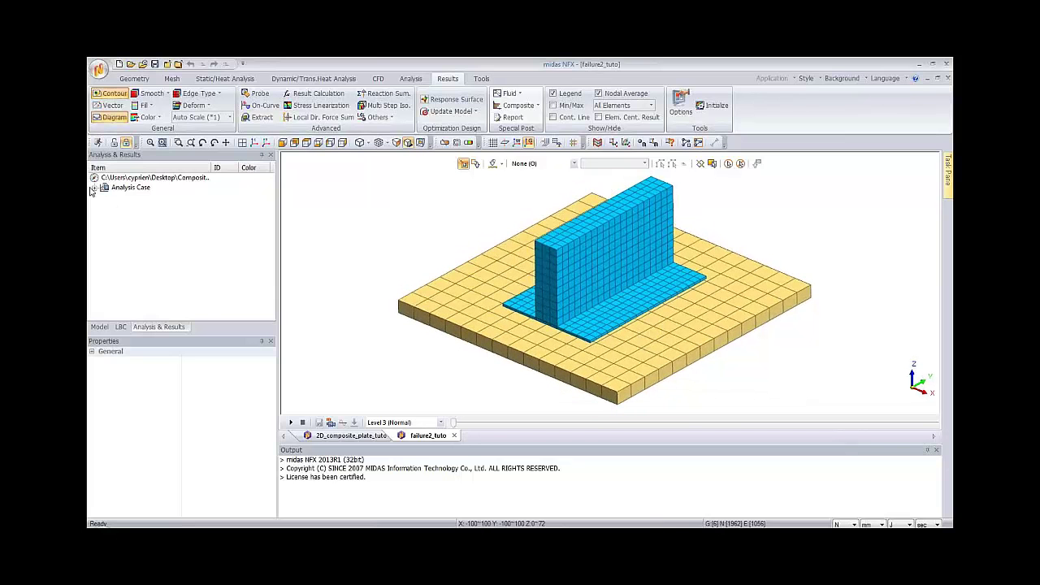
- Expand the analysis case to view its nonlinear static results, and examine the meshed model with its item list
{"action": "left_click", "coordinate": [94, 188]}
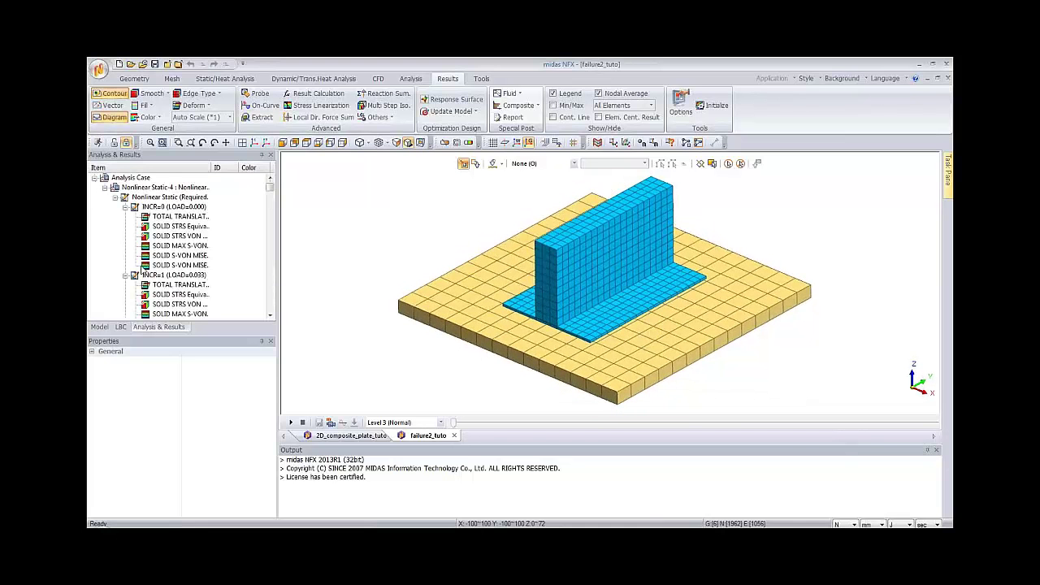
{"action": "left_click", "coordinate": [99, 327]}
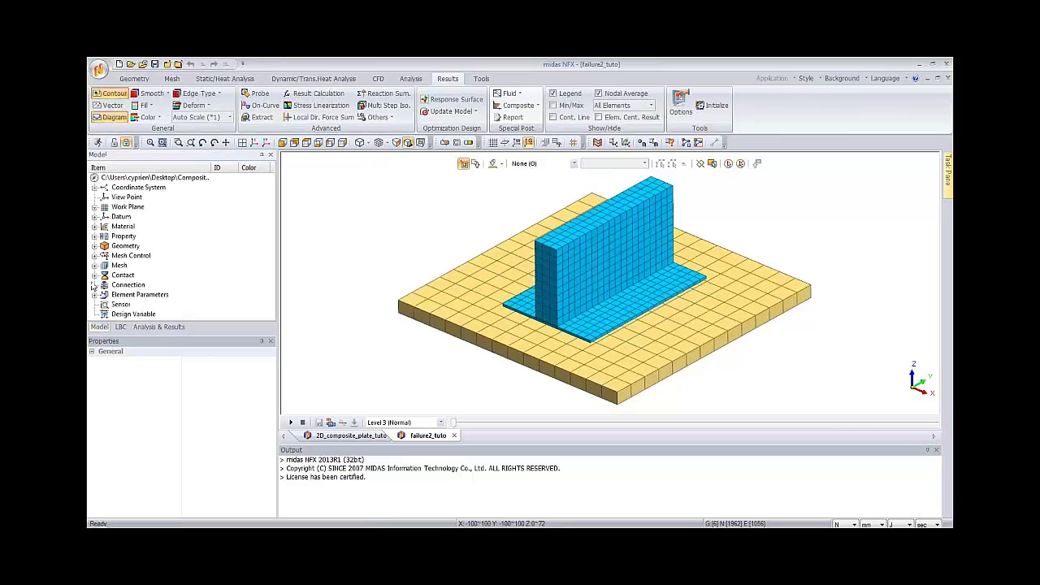
{"action": "middle_click_drag", "start_coordinate": [638, 336], "coordinate": [625, 335]}
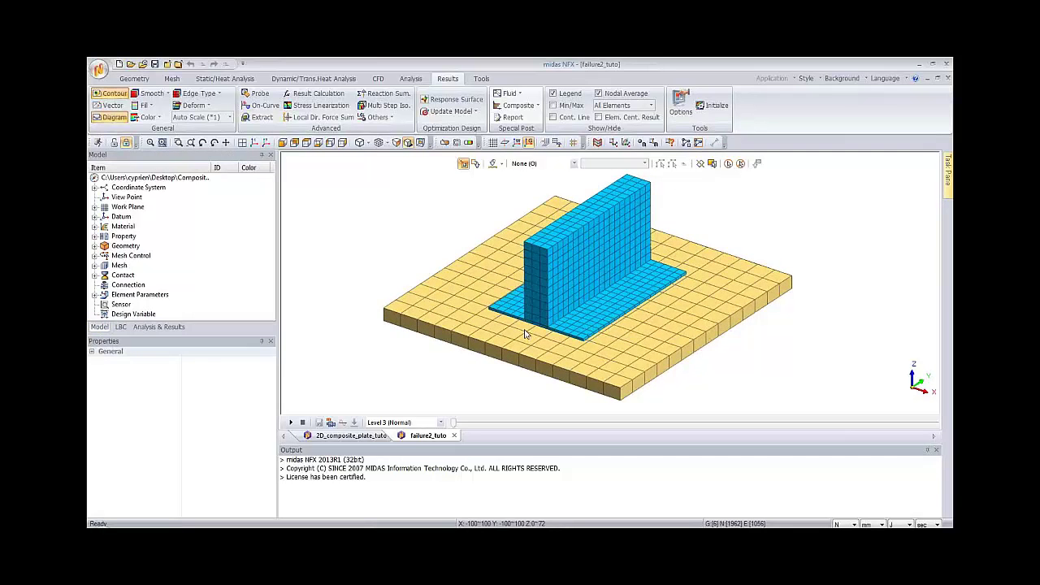
- Display the Boundary Set-1 constraints and the static Load Set-1 loads on the meshed model
{"action": "left_click", "coordinate": [122, 329]}
{"action": "left_click", "coordinate": [94, 197]}
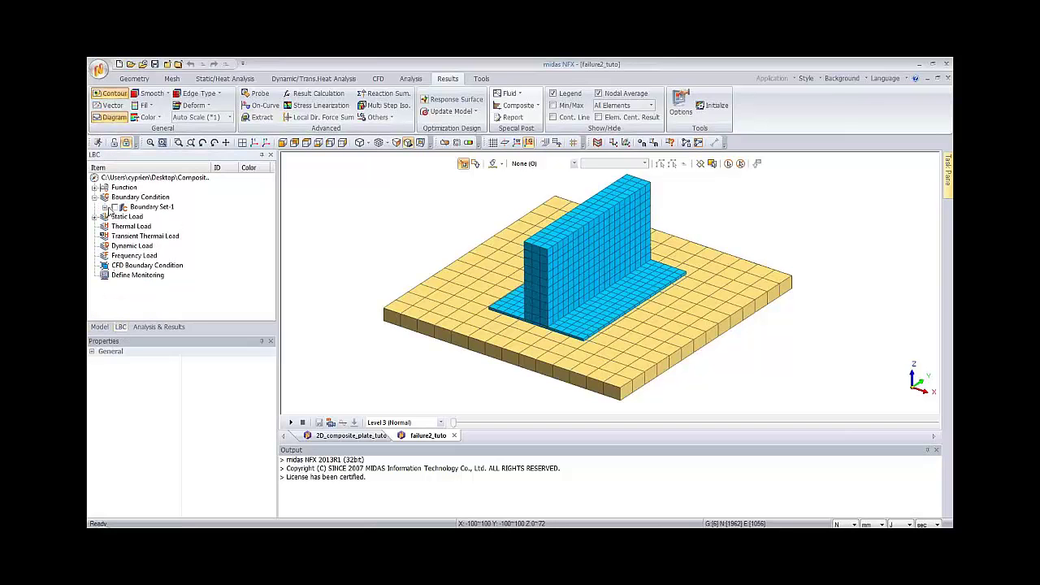
{"action": "left_click", "coordinate": [114, 207]}
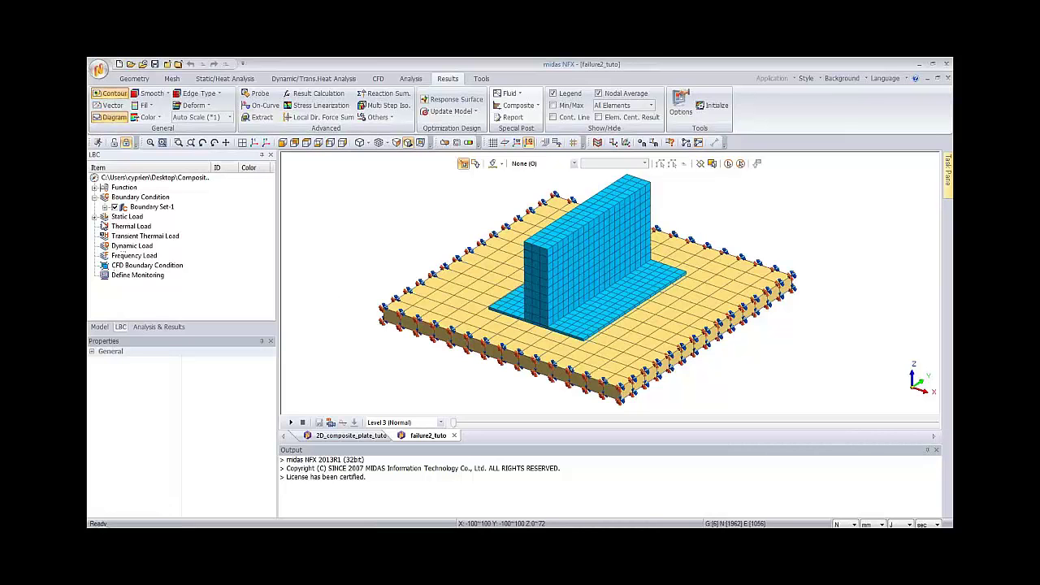
{"action": "left_click", "coordinate": [94, 216]}
{"action": "left_click", "coordinate": [113, 227]}
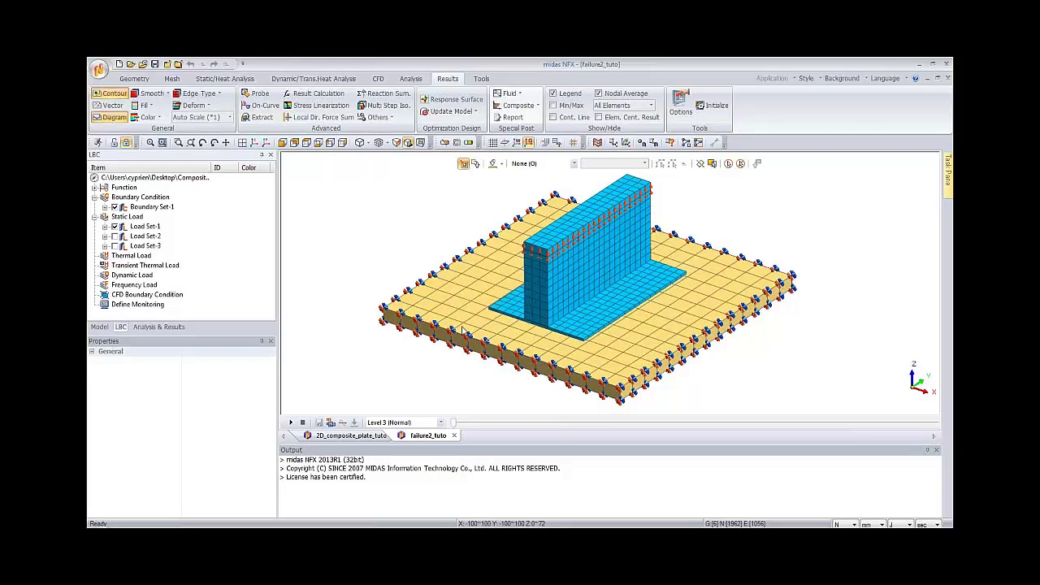
{"action": "middle_click_drag", "start_coordinate": [591, 312], "coordinate": [592, 355]}
- Examine the surfaces and contact types of Auto Contact Pair-3 and Auto Contact Pair-4
{"action": "left_click", "coordinate": [97, 327]}
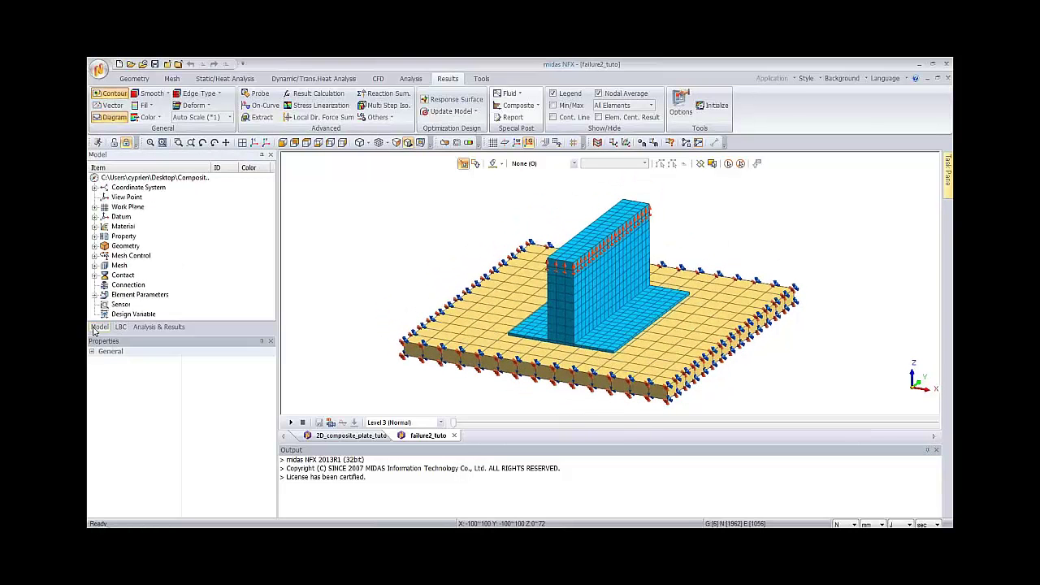
{"action": "left_click", "coordinate": [94, 276]}
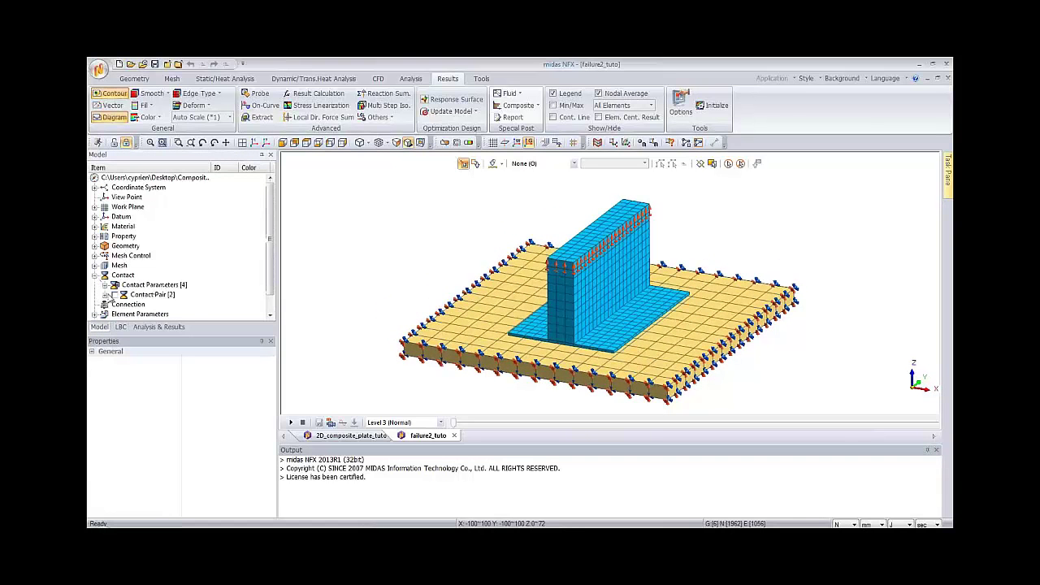
{"action": "left_click", "coordinate": [105, 294]}
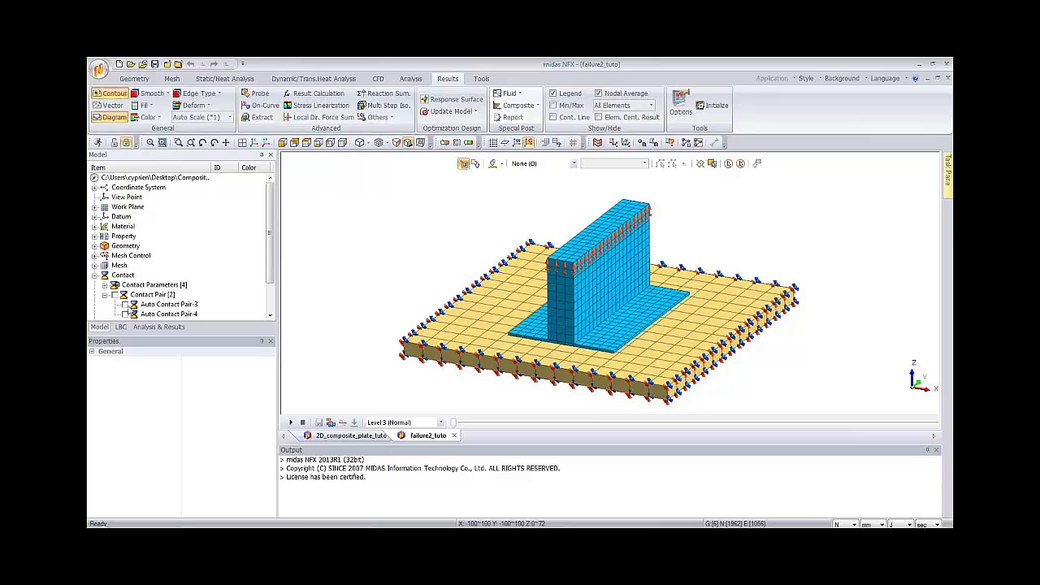
{"action": "left_click", "coordinate": [125, 305]}
{"action": "left_click", "coordinate": [125, 304]}
{"action": "left_click", "coordinate": [144, 315]}
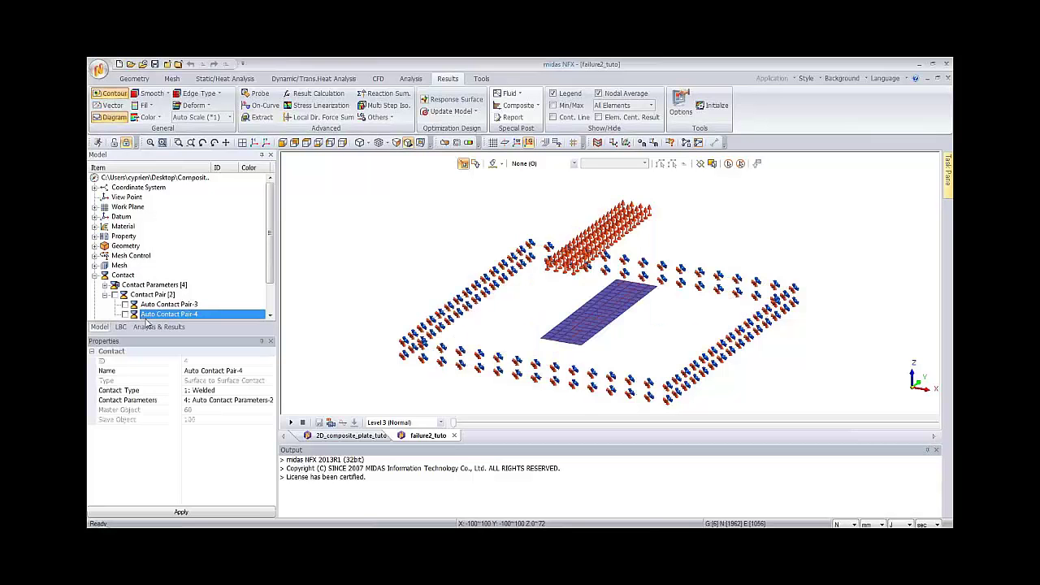
{"action": "middle_click_drag", "start_coordinate": [682, 346], "coordinate": [666, 328]}
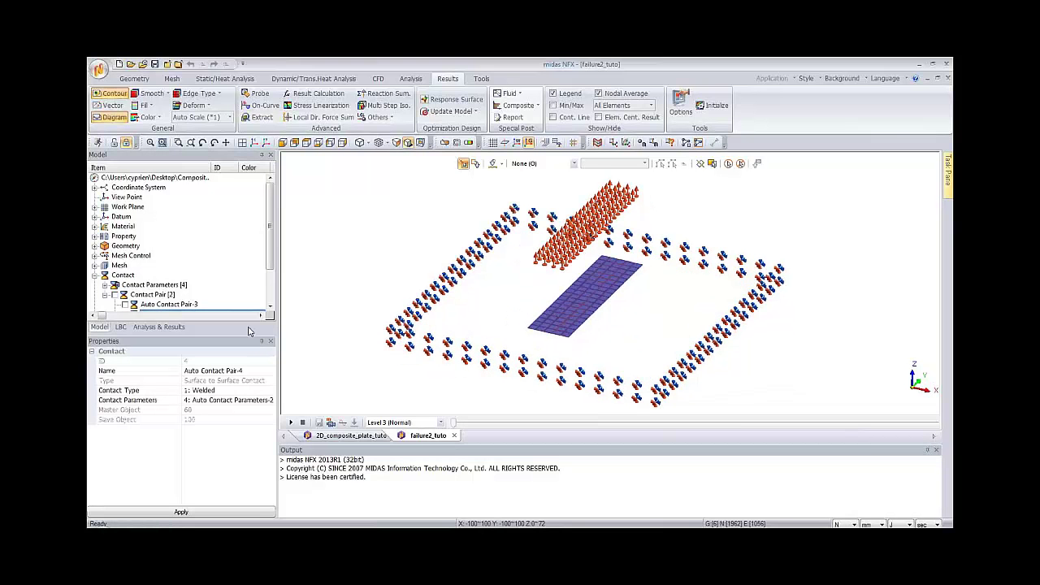
{"action": "left_click", "coordinate": [167, 303]}
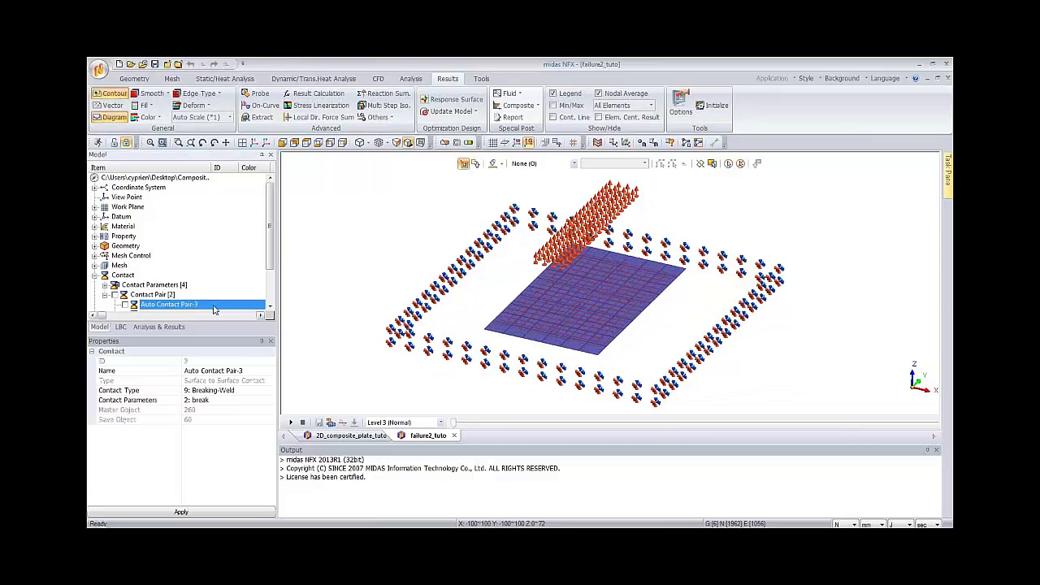
{"action": "left_click", "coordinate": [162, 296]}
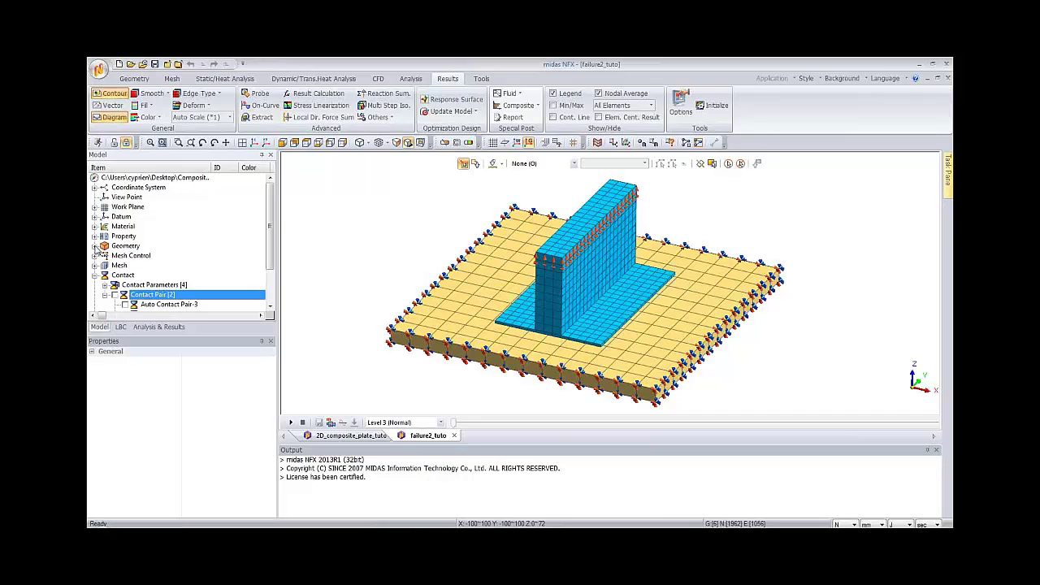
- List the model's defined materials and its 3D properties
{"action": "left_click", "coordinate": [95, 246]}
{"action": "left_click", "coordinate": [95, 247]}
{"action": "left_click", "coordinate": [96, 226]}
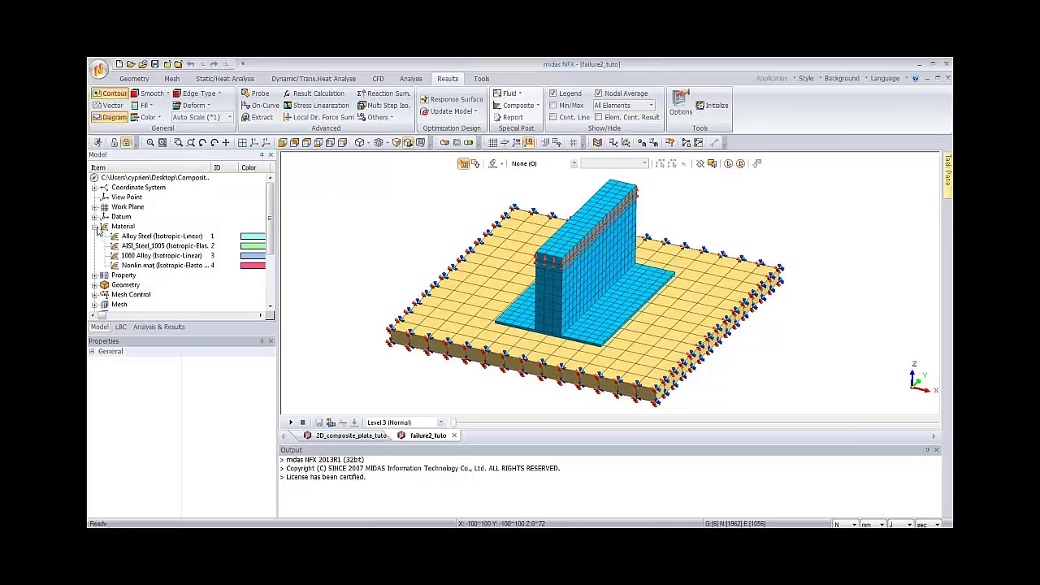
{"action": "left_click", "coordinate": [96, 275]}
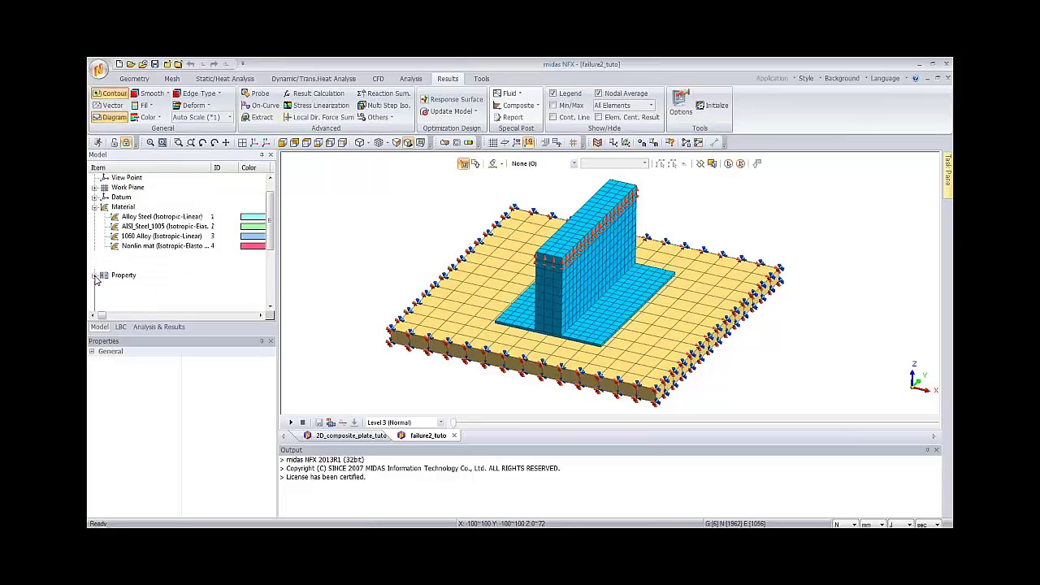
{"action": "left_click", "coordinate": [104, 285]}
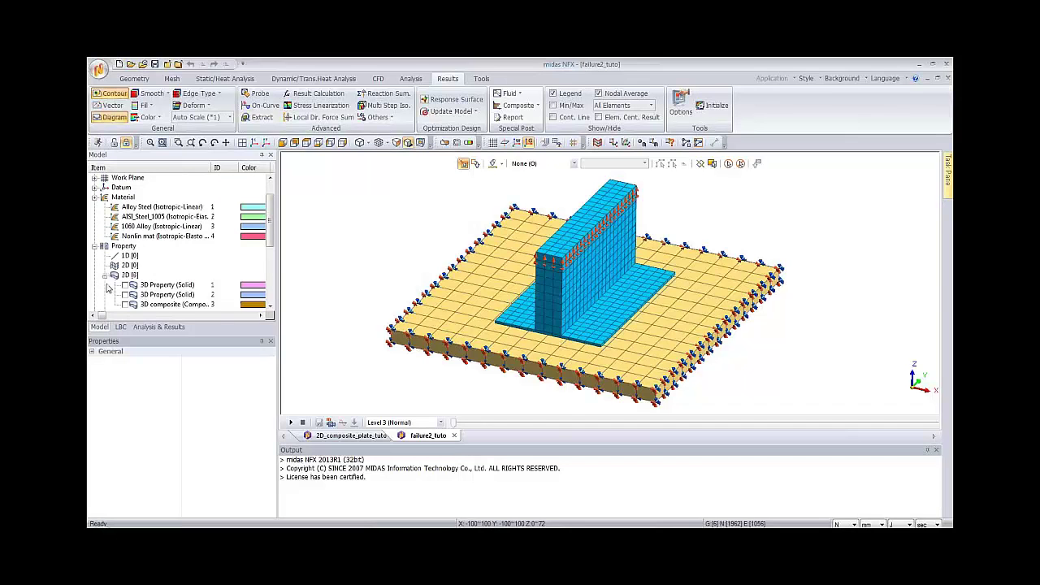
- Review the stacking sequence of the 3D composite property and accept its definition without changes
{"action": "left_click", "coordinate": [186, 304]}
{"action": "right_click", "coordinate": [186, 306]}
{"action": "left_click", "coordinate": [208, 388]}
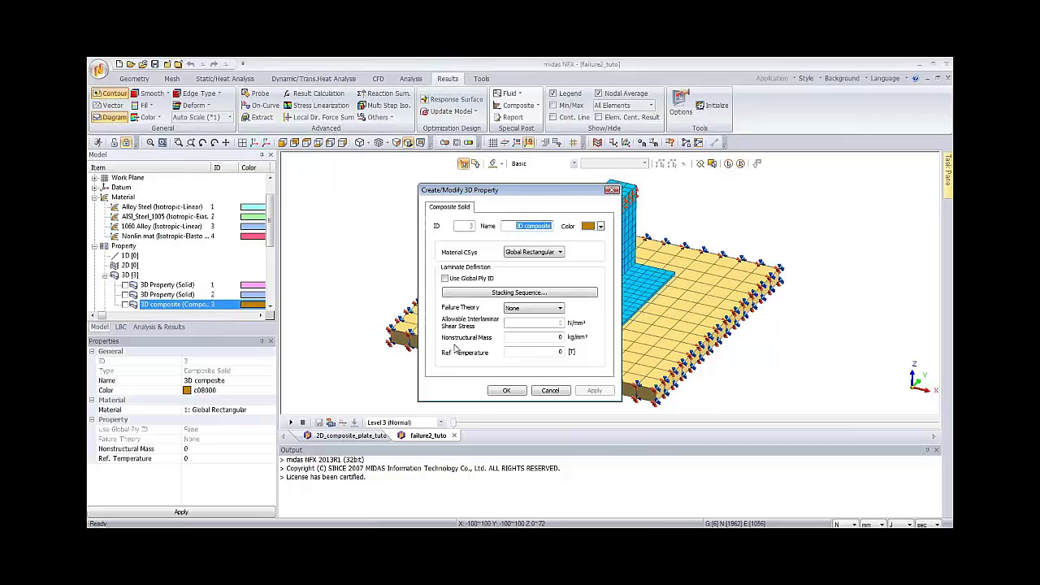
{"action": "left_click", "coordinate": [520, 294]}
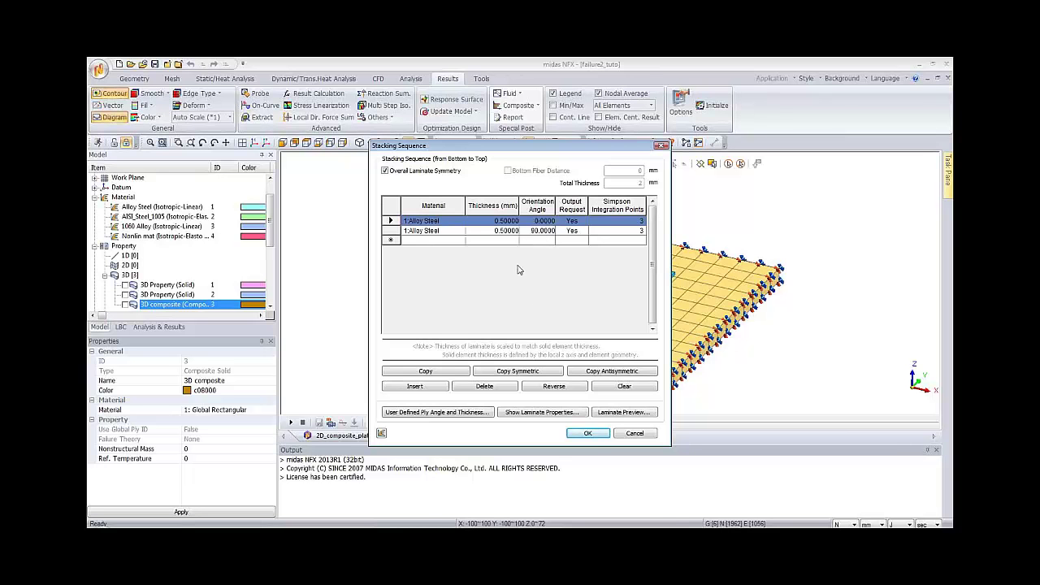
{"action": "left_click", "coordinate": [589, 433]}
{"action": "left_click", "coordinate": [515, 390]}
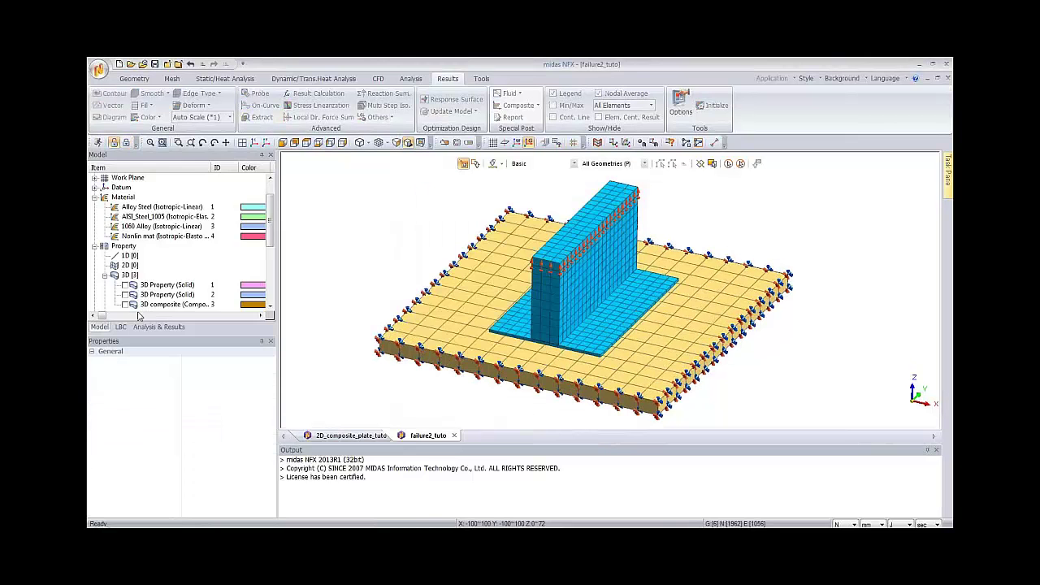
- Return to post-processing mode and plot the total translation contour of the nonlinear static analysis at INCR=0
{"action": "left_click", "coordinate": [146, 326]}
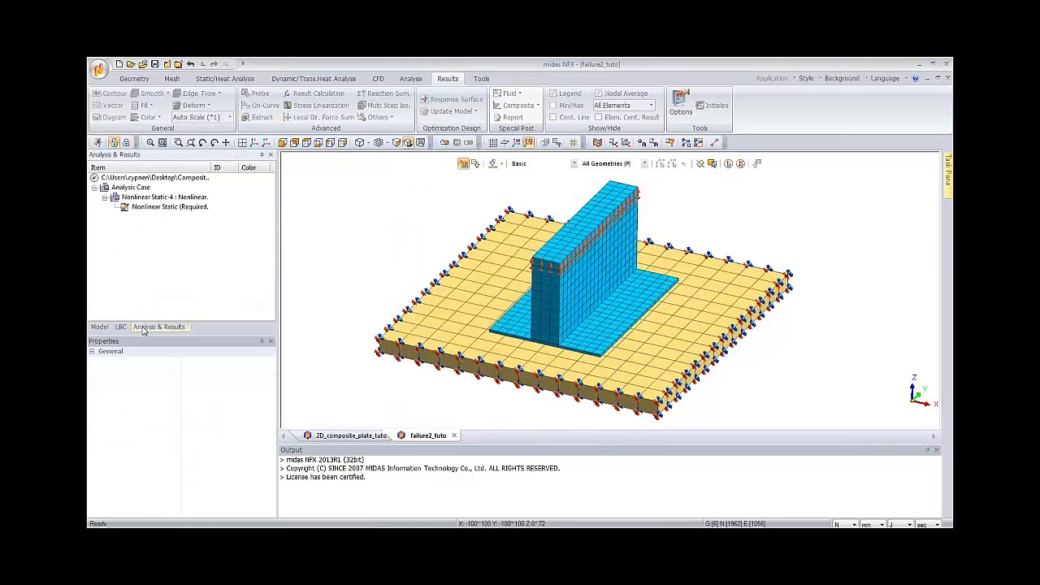
{"action": "left_click", "coordinate": [125, 142]}
{"action": "left_click_drag", "start_coordinate": [269, 298], "coordinate": [269, 179]}
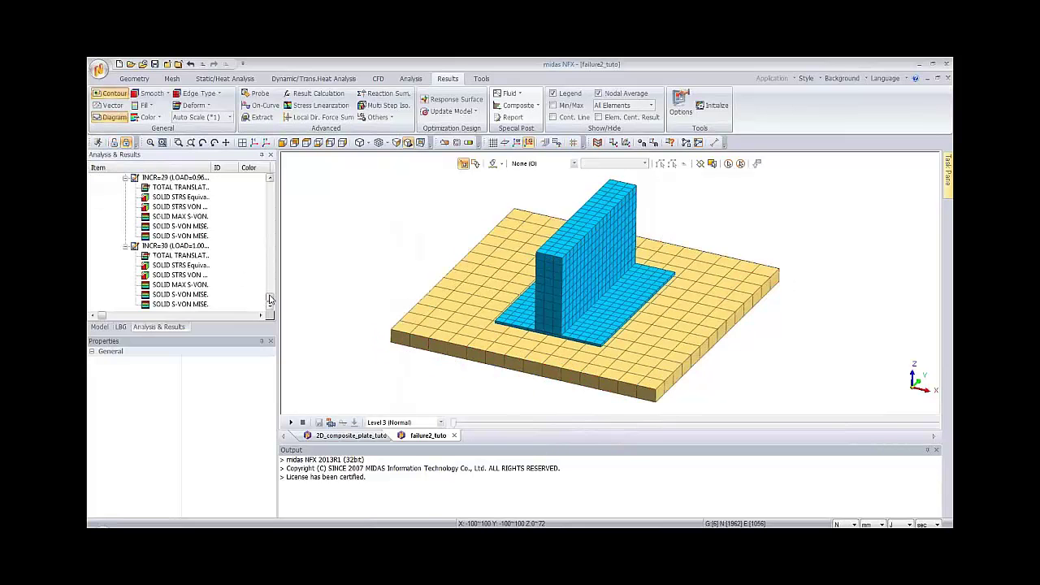
{"action": "double_click", "coordinate": [180, 226]}
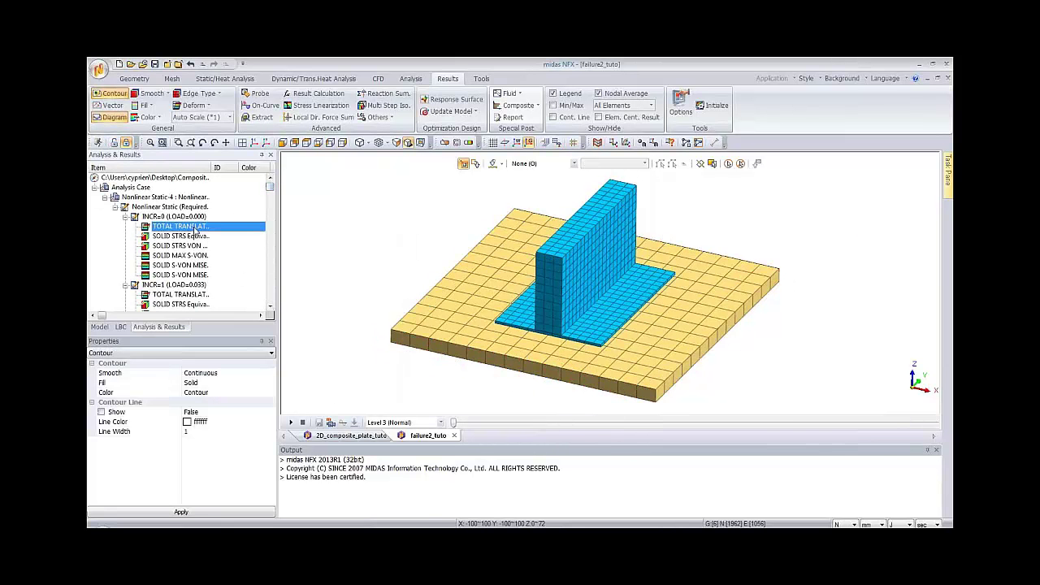
{"action": "middle_click_drag", "start_coordinate": [589, 334], "coordinate": [628, 337]}
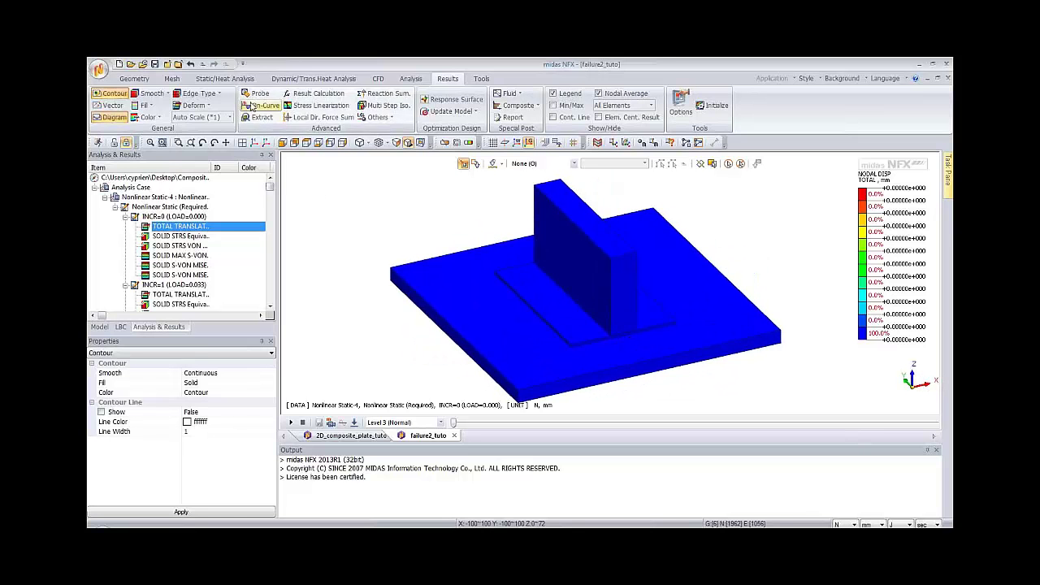
- Set the deformation scale to Real and advance the total translation plot through the load increments to INCR=30
{"action": "left_click", "coordinate": [230, 117]}
{"action": "left_click", "coordinate": [215, 142]}
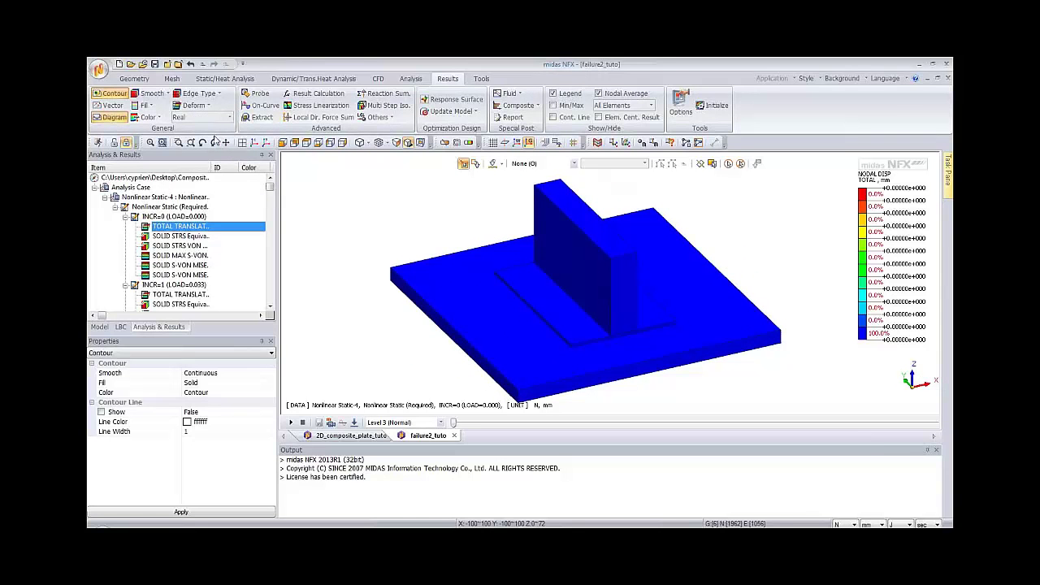
{"action": "left_click_drag", "start_coordinate": [456, 426], "coordinate": [936, 427]}
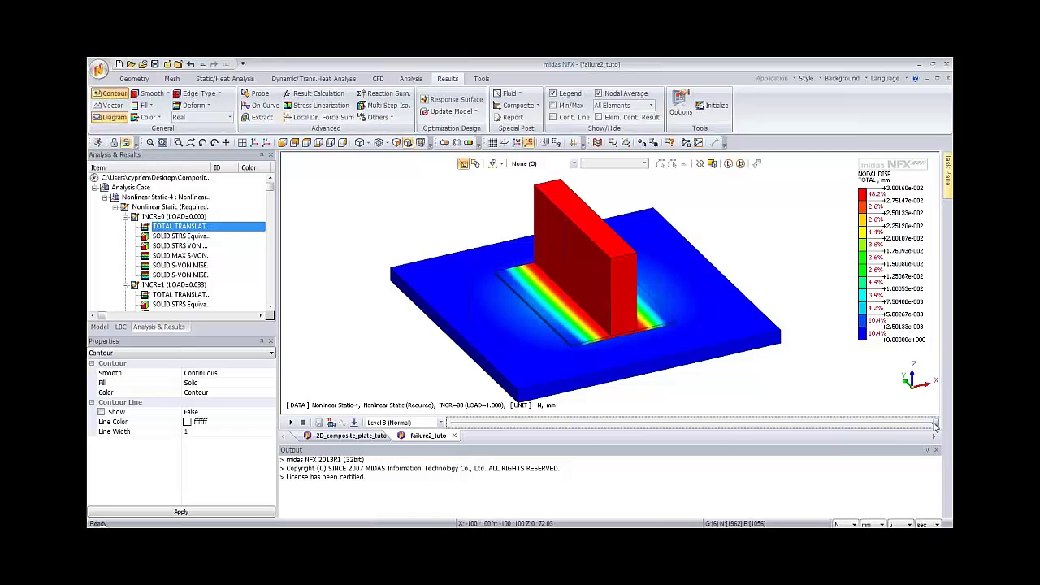
- Set the deformation scale to Auto Scale (*1) with the bonded flange of the stiffener in close view
{"action": "scroll", "coordinate": [606, 346], "scroll_direction": "up", "scroll_amount": 2}
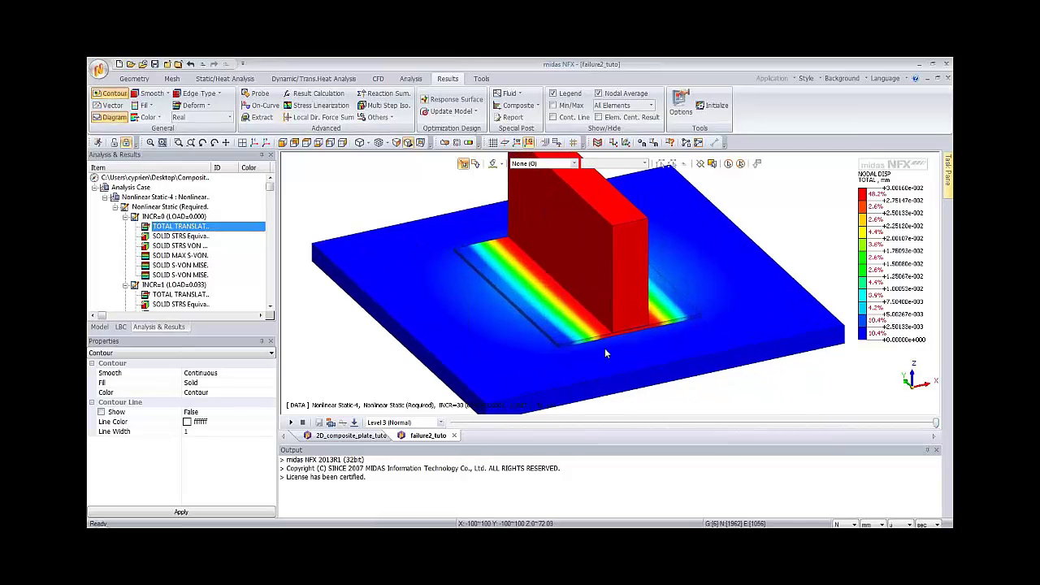
{"action": "scroll", "coordinate": [617, 325], "scroll_direction": "up", "scroll_amount": 3}
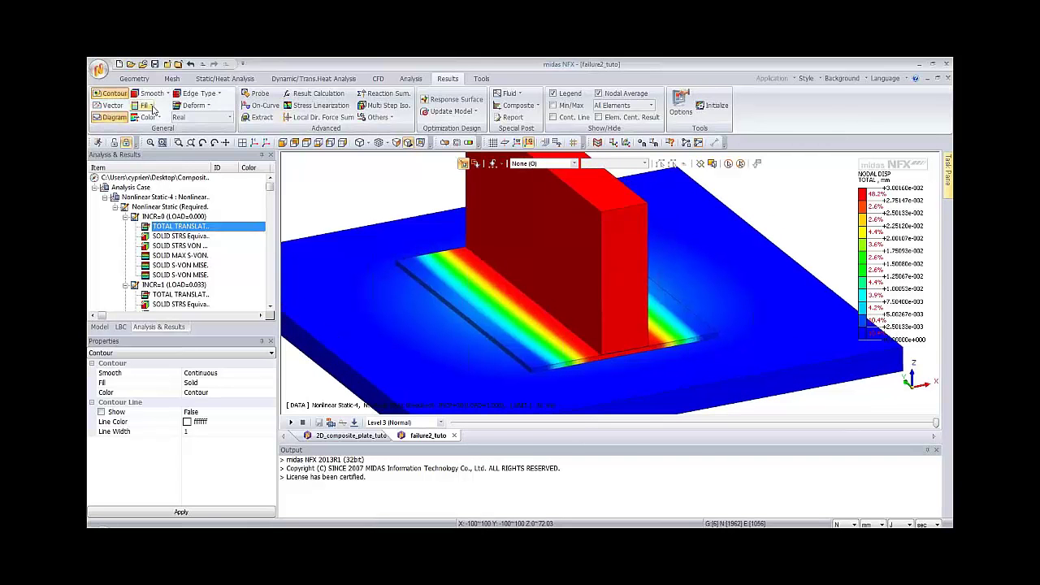
{"action": "left_click", "coordinate": [229, 117]}
{"action": "left_click", "coordinate": [197, 131]}
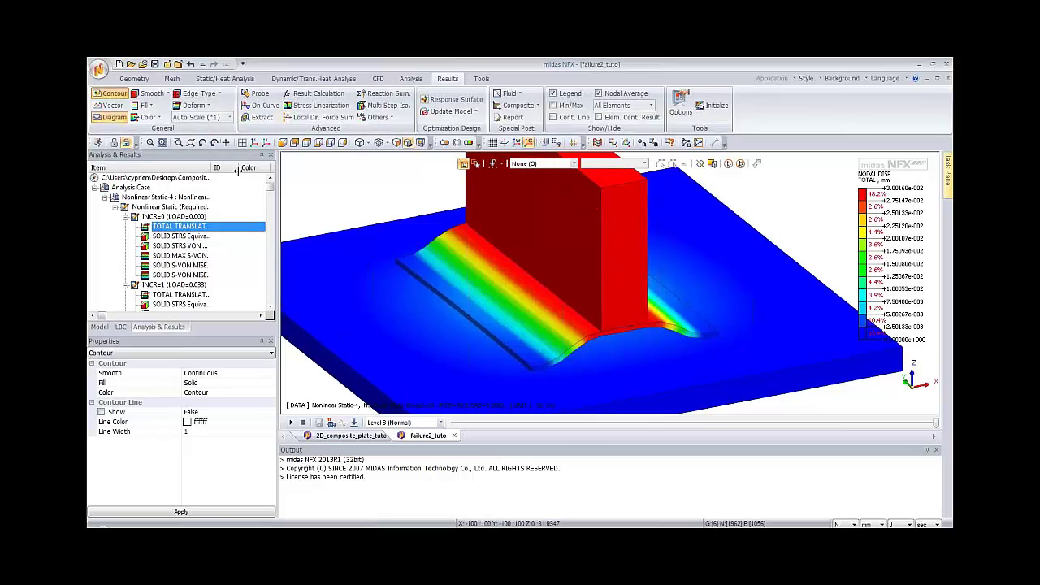
- Replot the total translation at INCR=0, advance it to INCR=28 and examine the flange separating from the plate
{"action": "double_click", "coordinate": [173, 227]}
{"action": "left_click", "coordinate": [454, 426]}
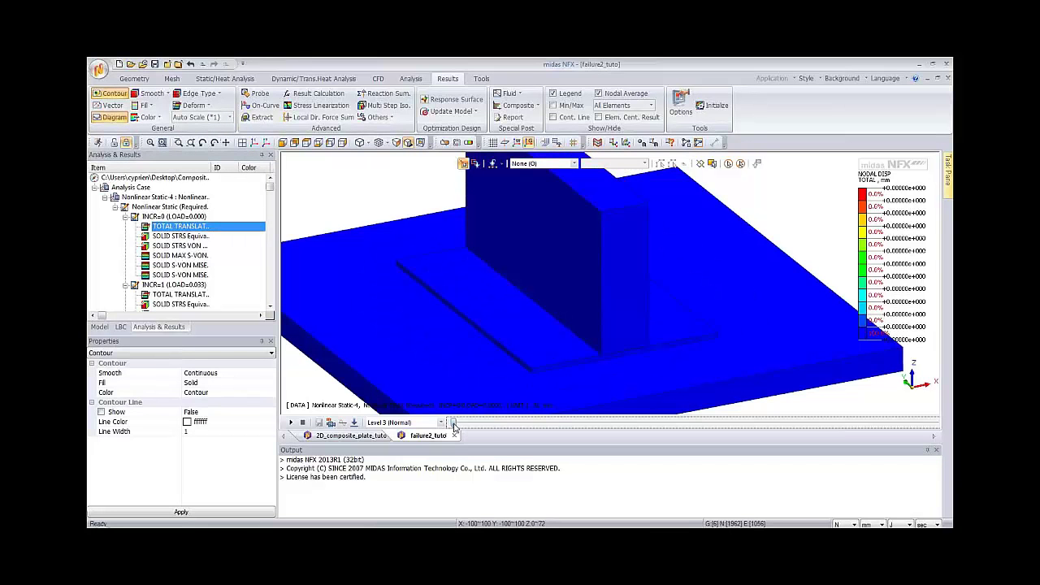
{"action": "left_click_drag", "start_coordinate": [460, 426], "coordinate": [903, 435]}
{"action": "middle_click_drag", "start_coordinate": [630, 360], "coordinate": [542, 325]}
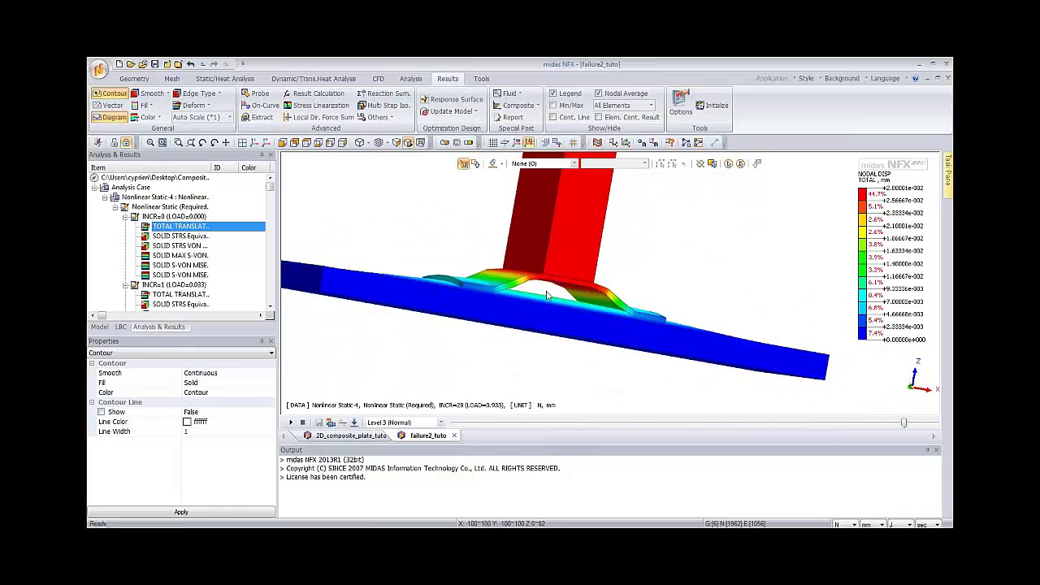
{"action": "middle_click_drag", "start_coordinate": [558, 291], "coordinate": [644, 249]}
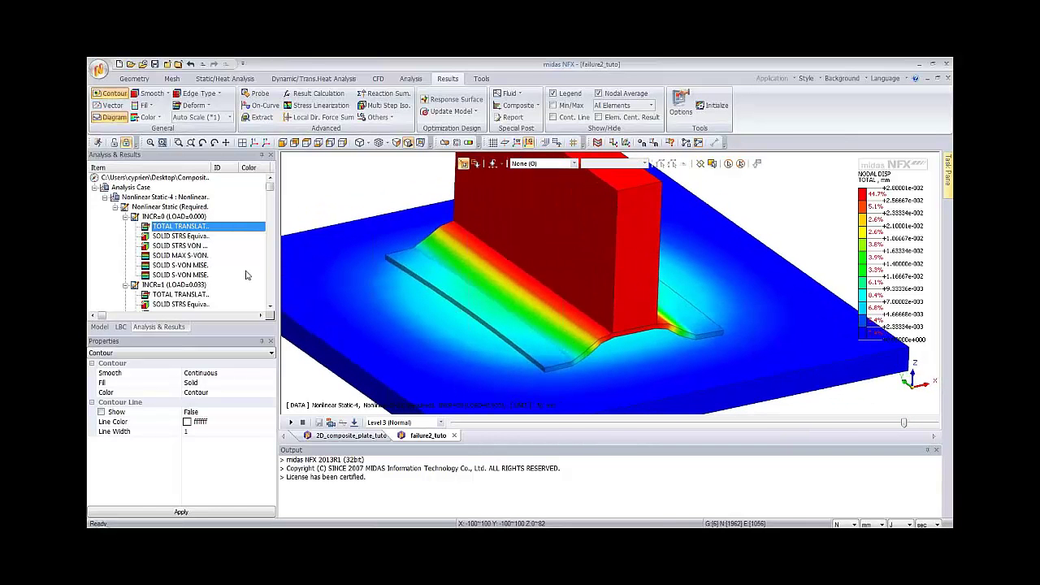
- Plot the solid von Mises stress at the top of Ply 1 and advance the load increments to INCR=24
{"action": "double_click", "coordinate": [180, 265]}
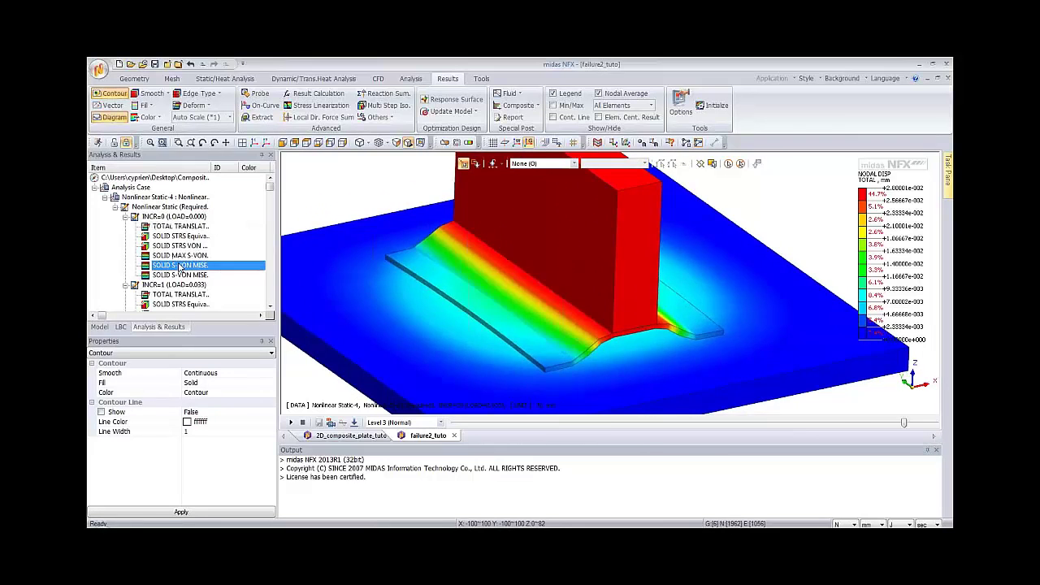
{"action": "left_click_drag", "start_coordinate": [453, 423], "coordinate": [599, 423]}
{"action": "middle_click_drag", "start_coordinate": [545, 293], "coordinate": [527, 353]}
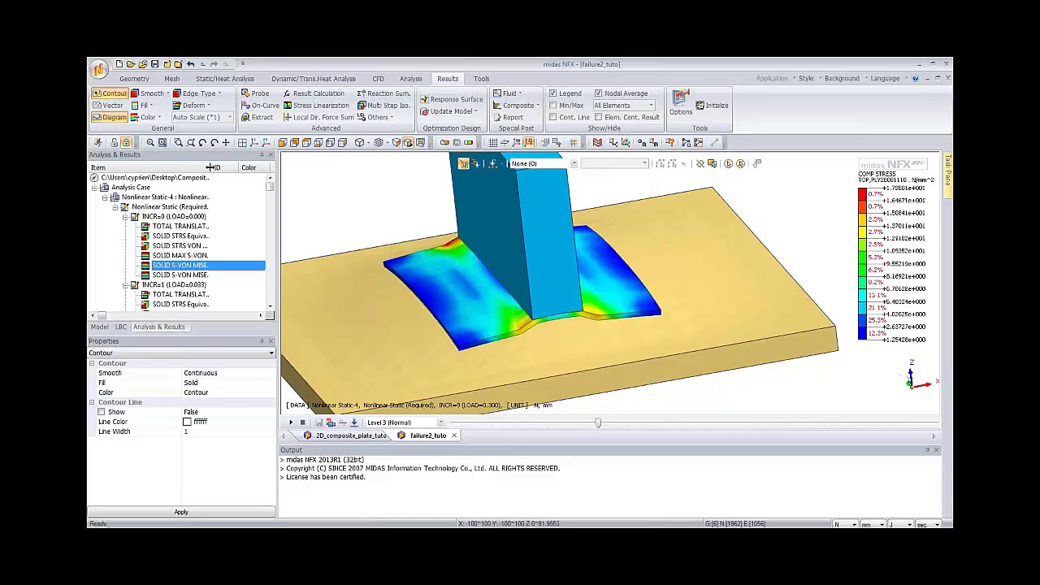
{"action": "left_click_drag", "start_coordinate": [211, 167], "coordinate": [251, 168]}
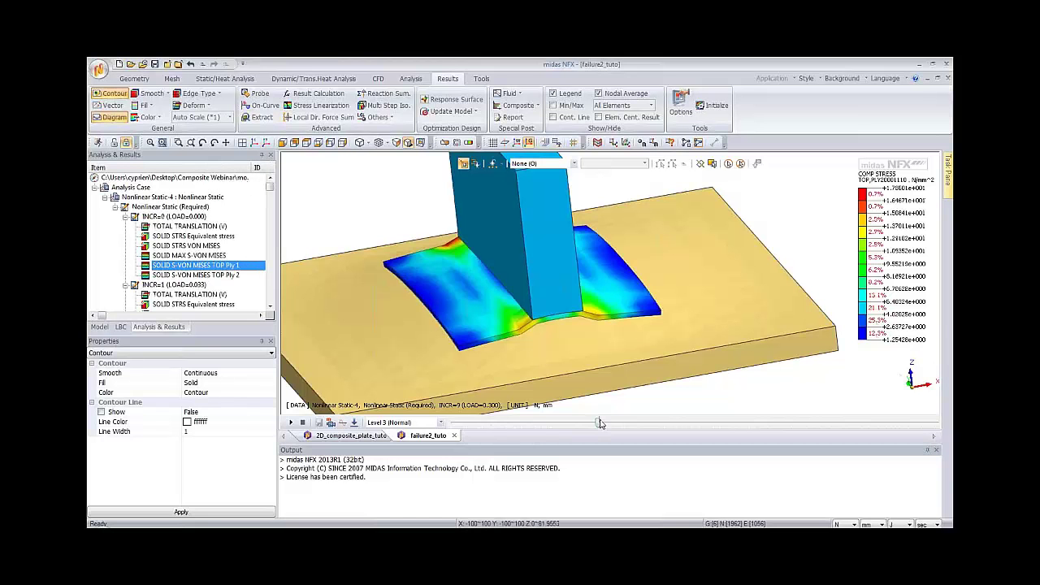
{"action": "left_click_drag", "start_coordinate": [600, 423], "coordinate": [843, 424]}
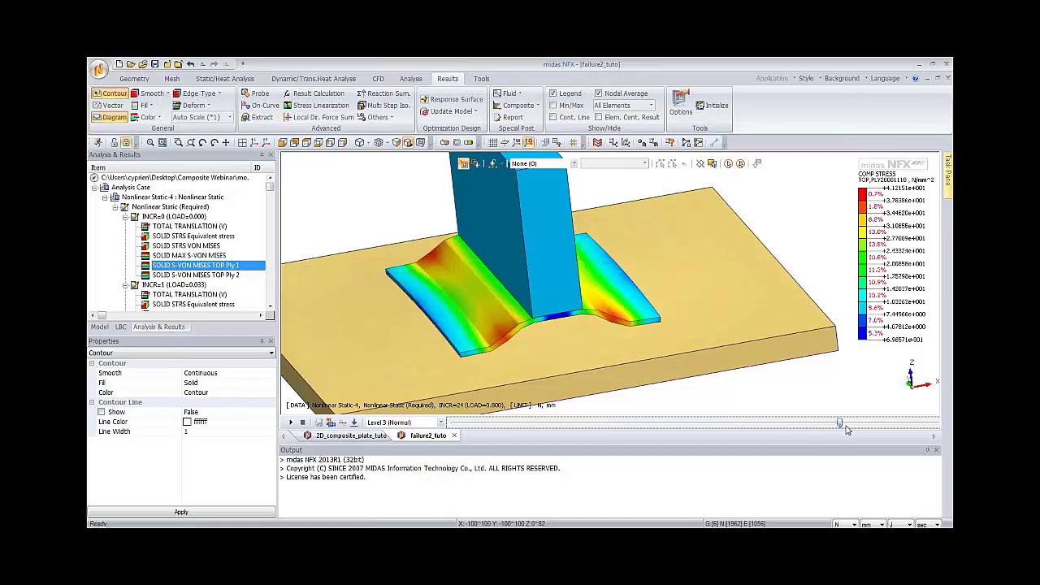
{"action": "mouse_move", "coordinate": [555, 314]}
{"action": "middle_mouse_down"}
{"action": "mouse_move", "coordinate": [536, 298]}
{"action": "mouse_move", "coordinate": [556, 317]}
{"action": "mouse_move", "coordinate": [549, 306]}
{"action": "mouse_move", "coordinate": [543, 313]}
{"action": "middle_mouse_up"}
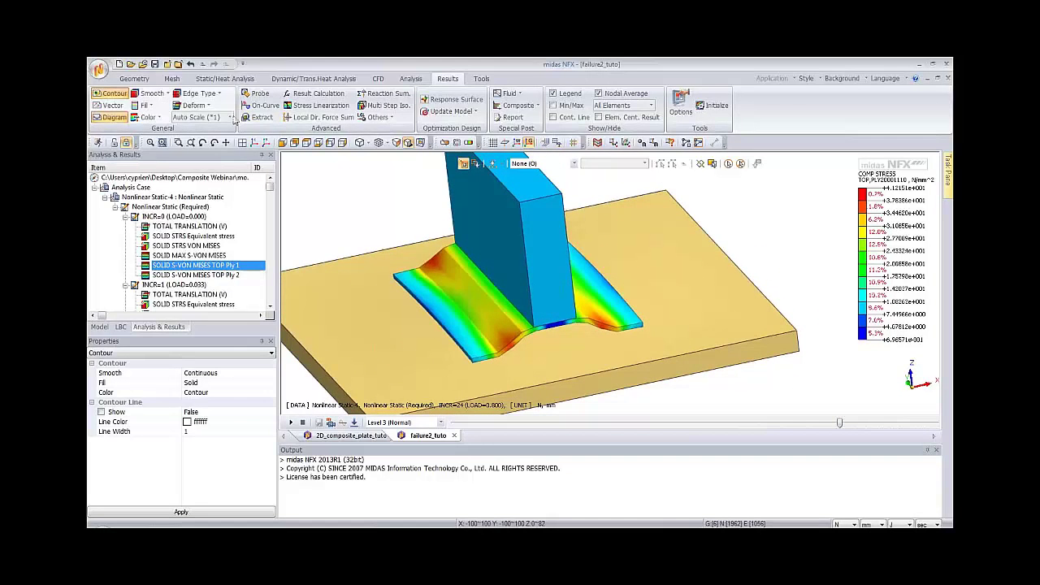
- Show the Ply 1 stress plot with the deformation scale set to Real
{"action": "left_click", "coordinate": [229, 117]}
{"action": "left_click", "coordinate": [234, 144]}
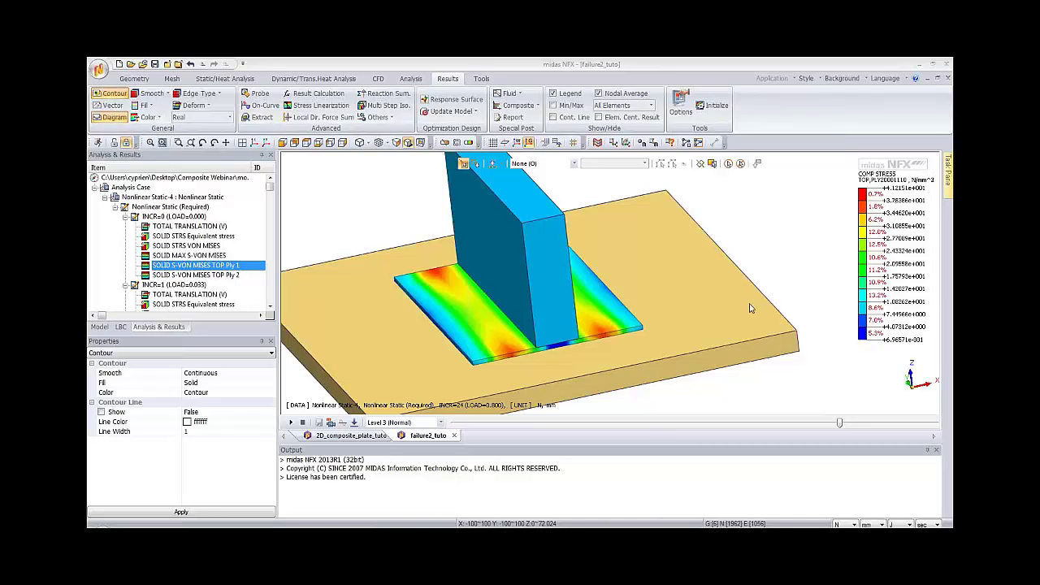
{"action": "middle_click_drag", "start_coordinate": [473, 322], "coordinate": [474, 270]}
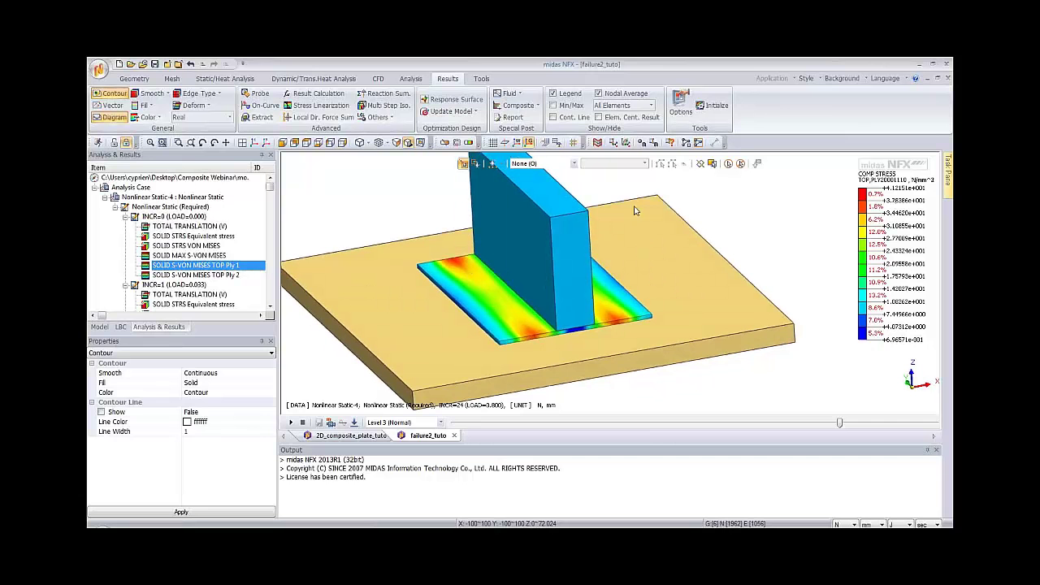